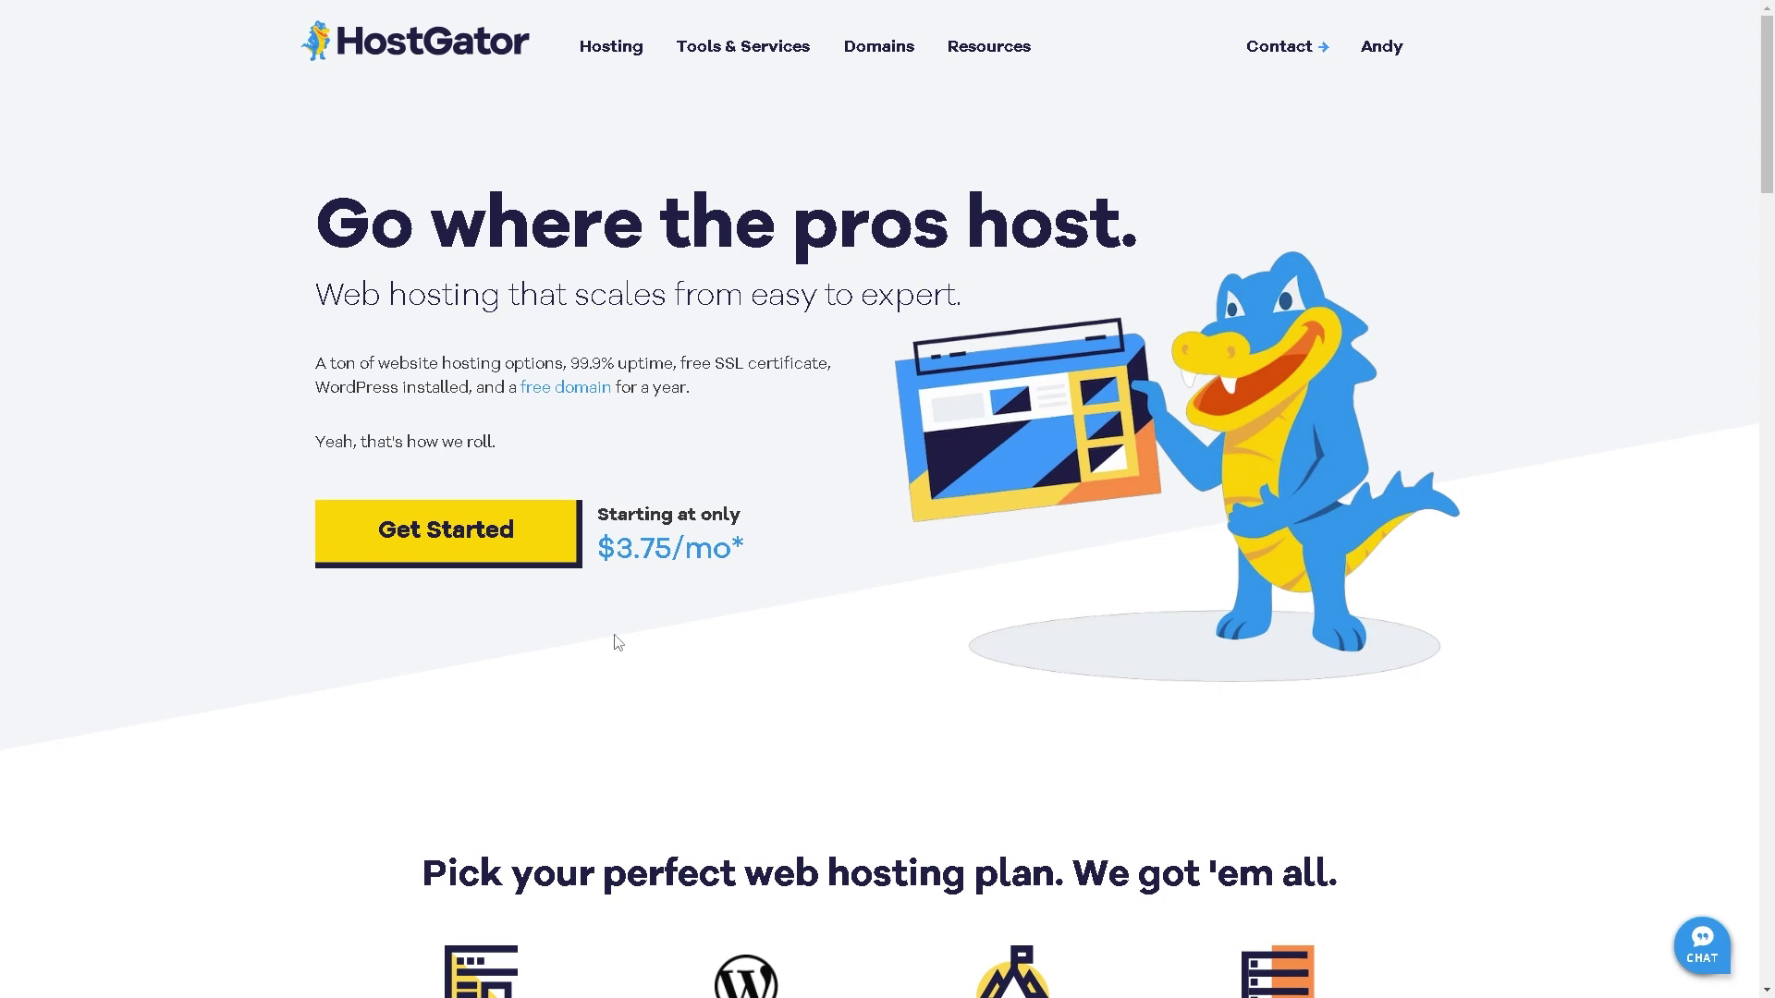
Scroll through HostGator's hosting plans before reaching the Domain Names page for name servers
scroll(757, 647, "down", 2)
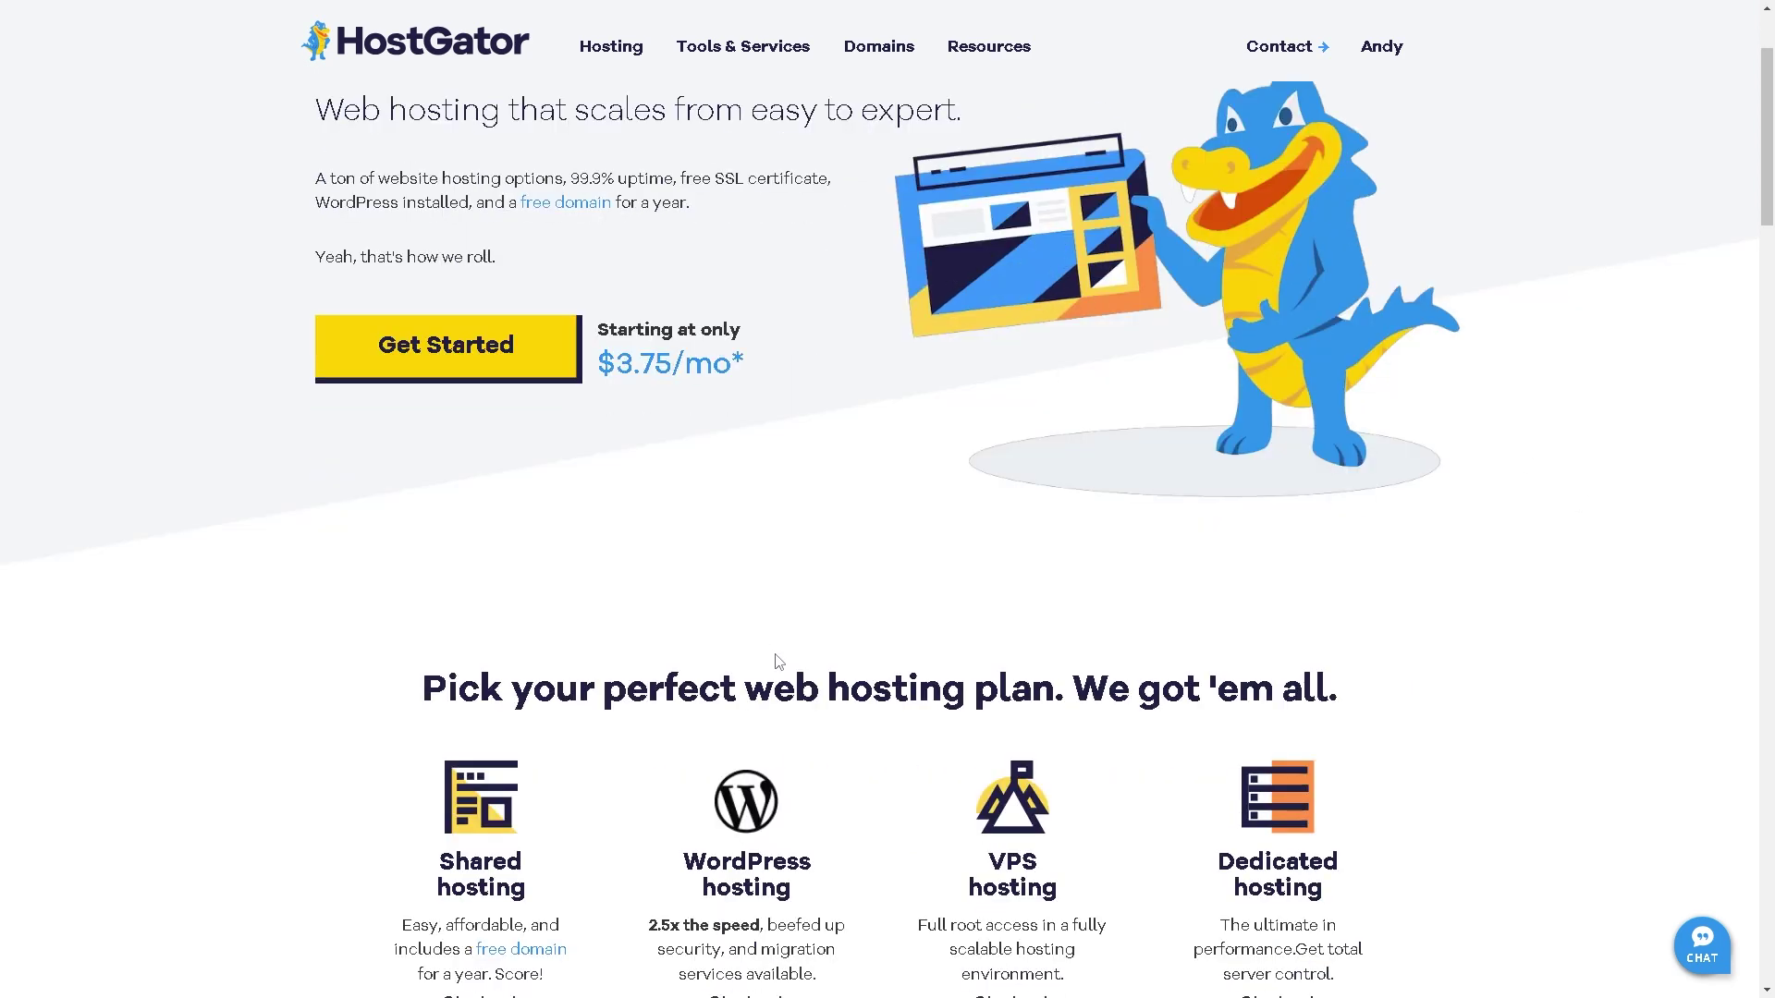
scroll(777, 666, "down", 1)
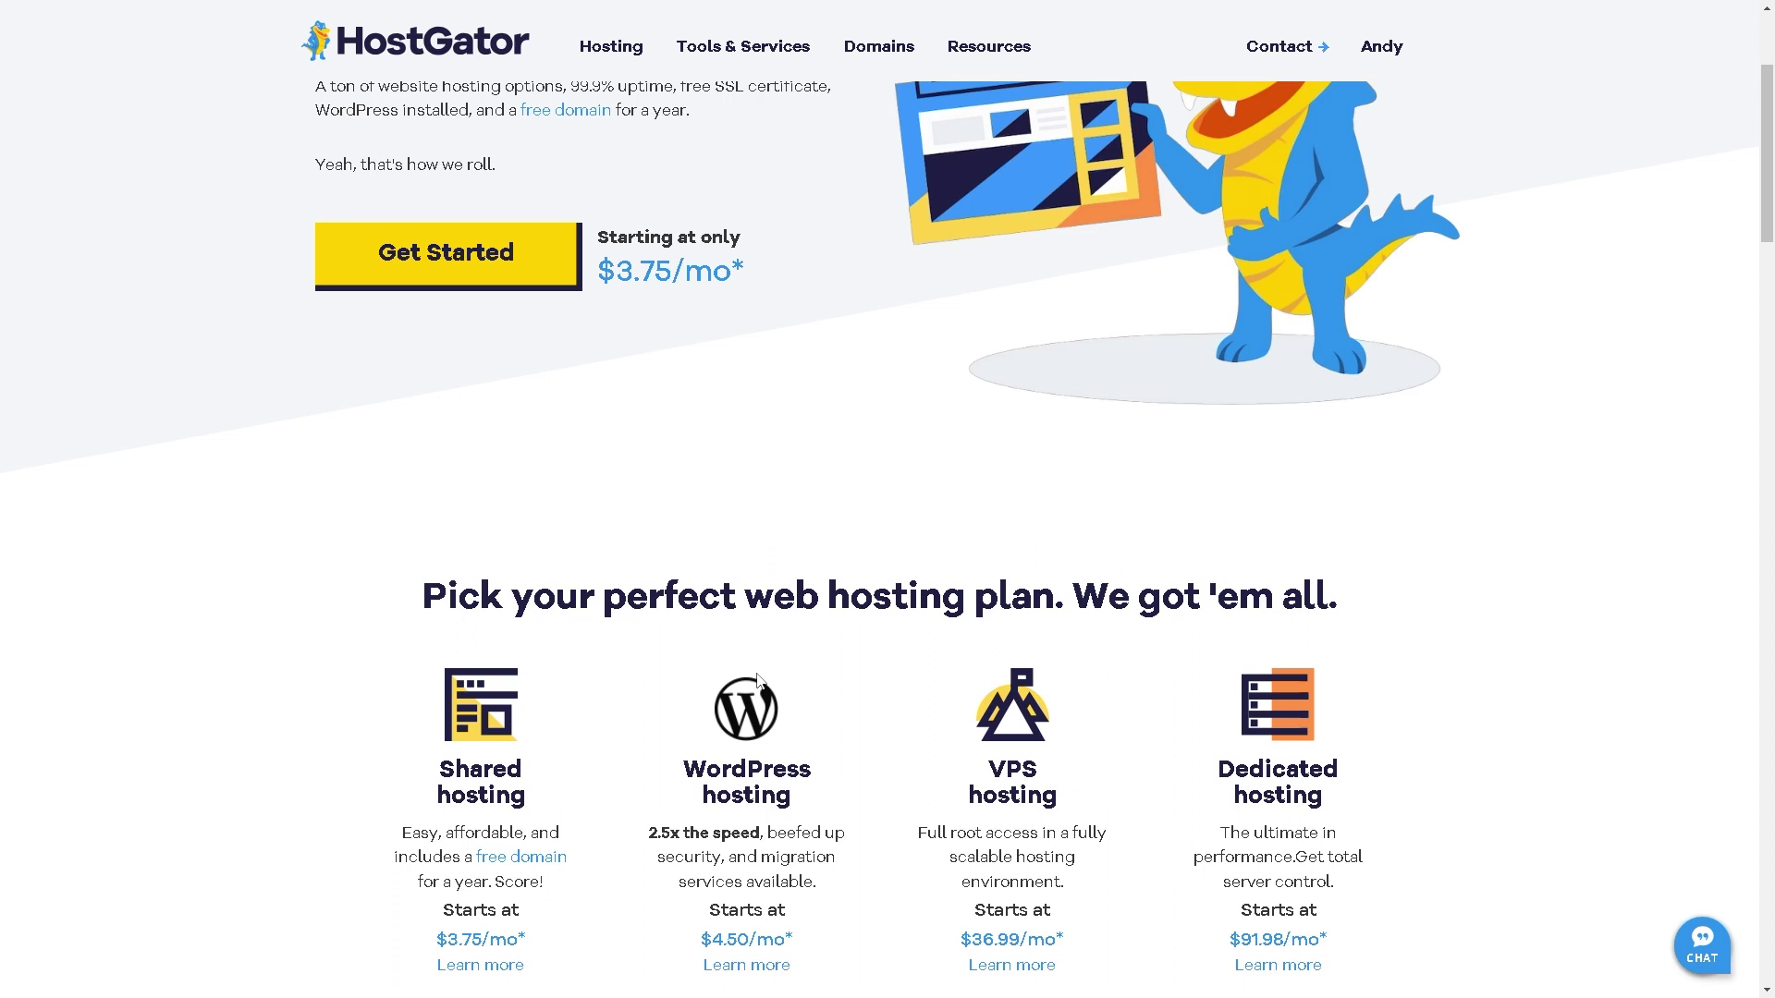
scroll(758, 682, "down", 1)
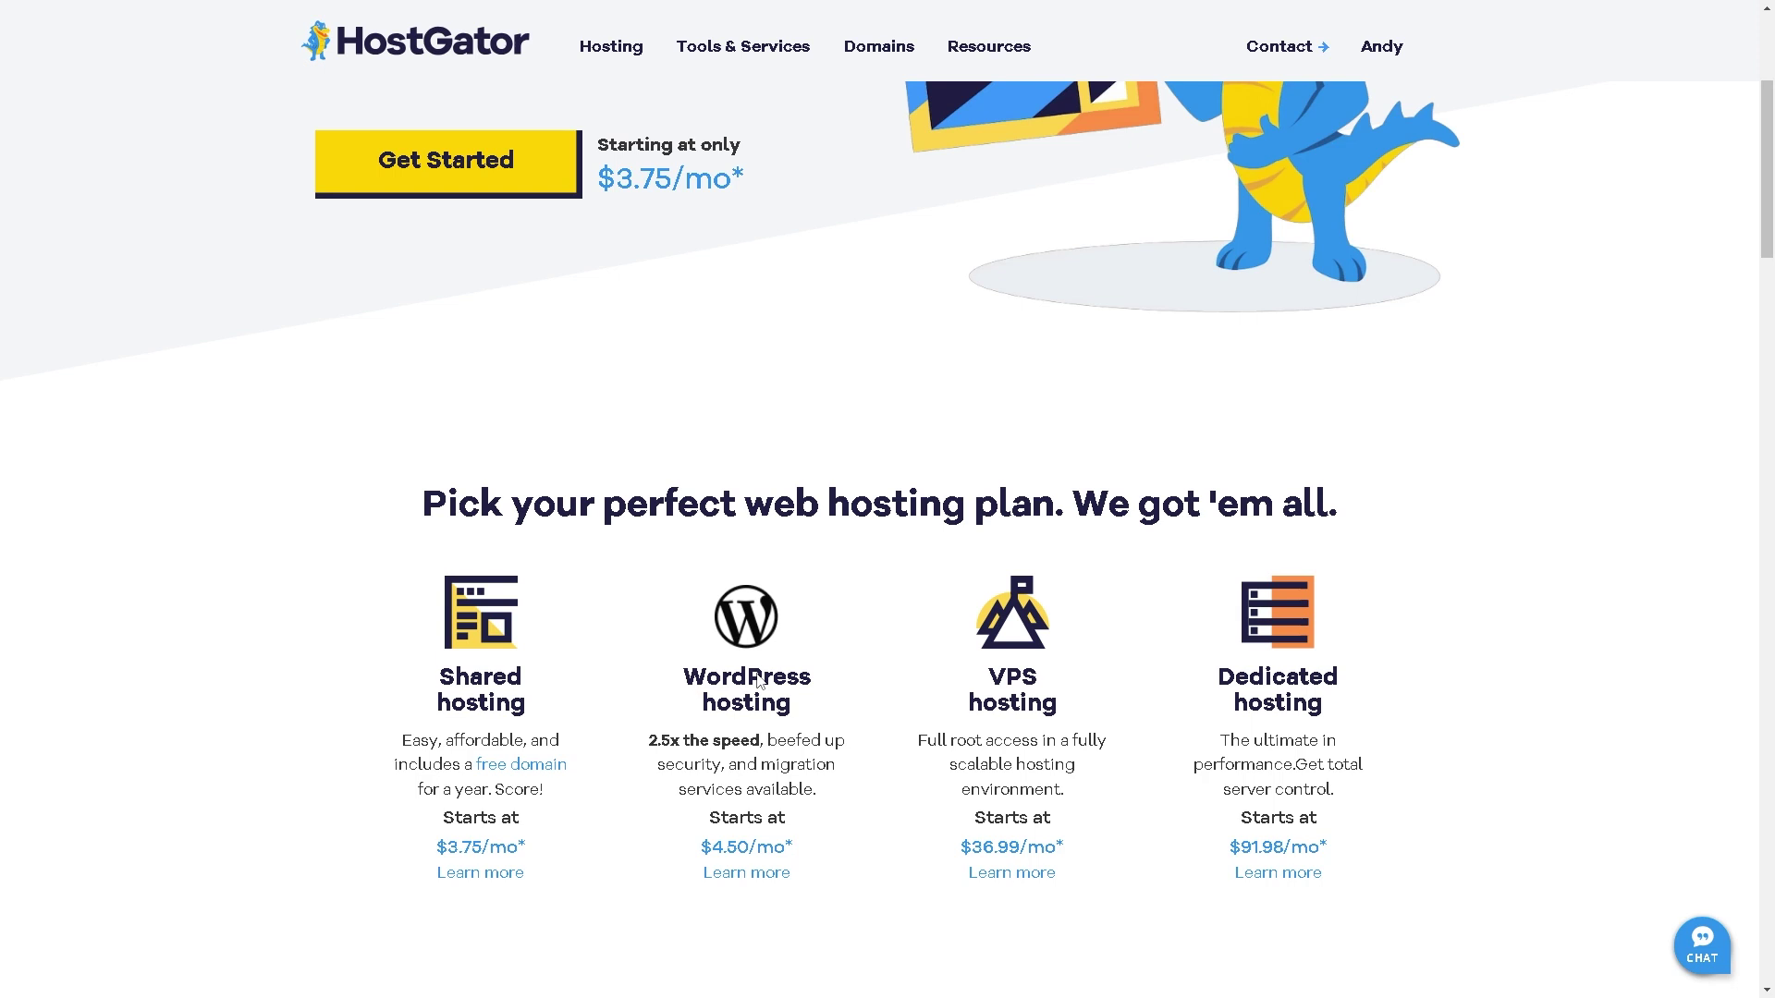
scroll(758, 678, "down", 1)
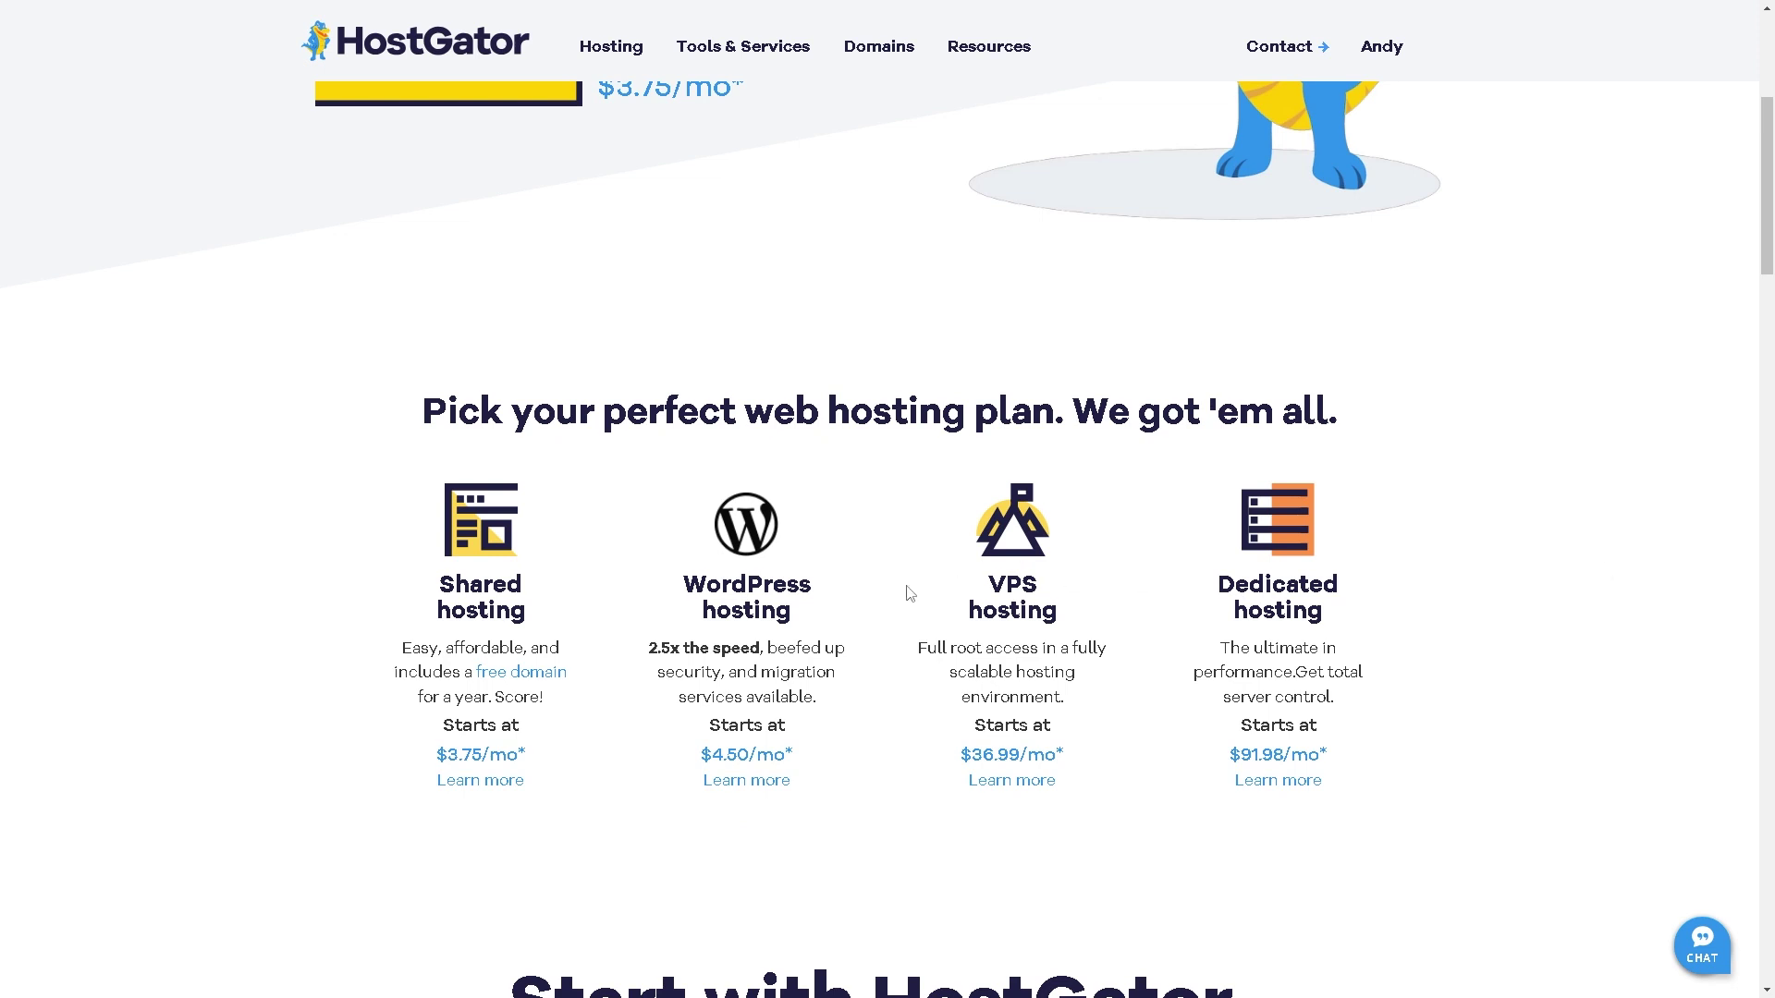
scroll(897, 595, "down", 2)
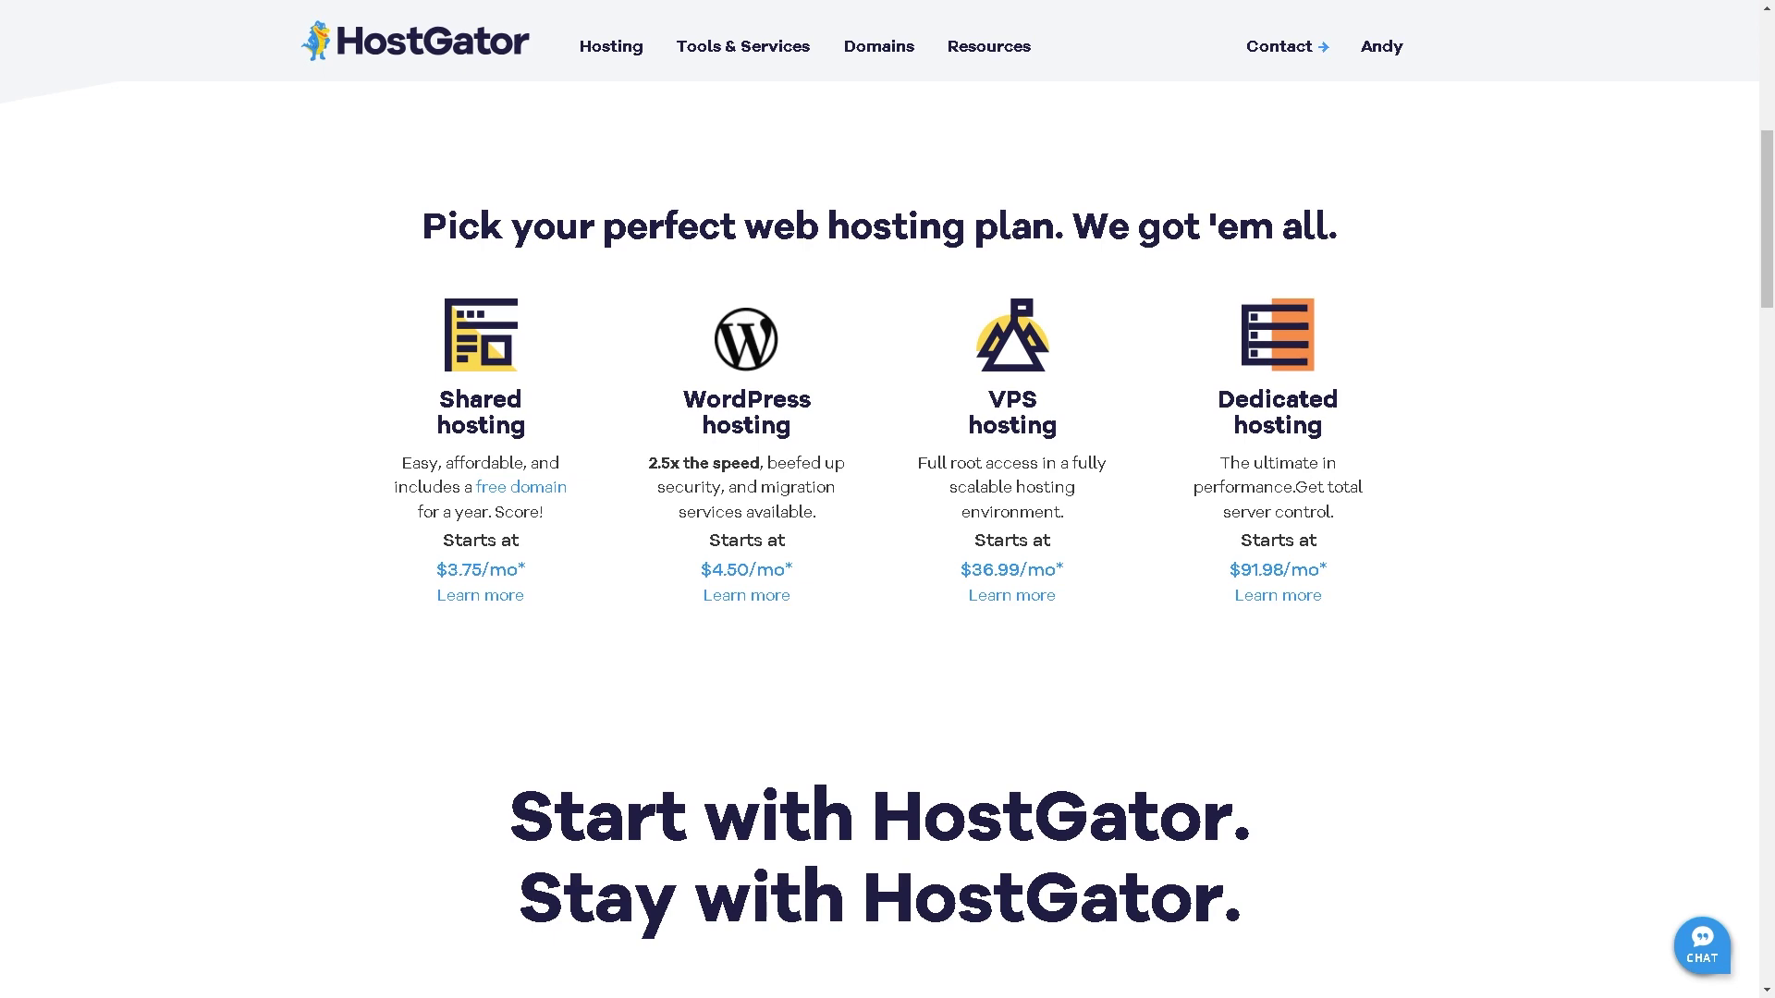
scroll(1248, 519, "up", 7)
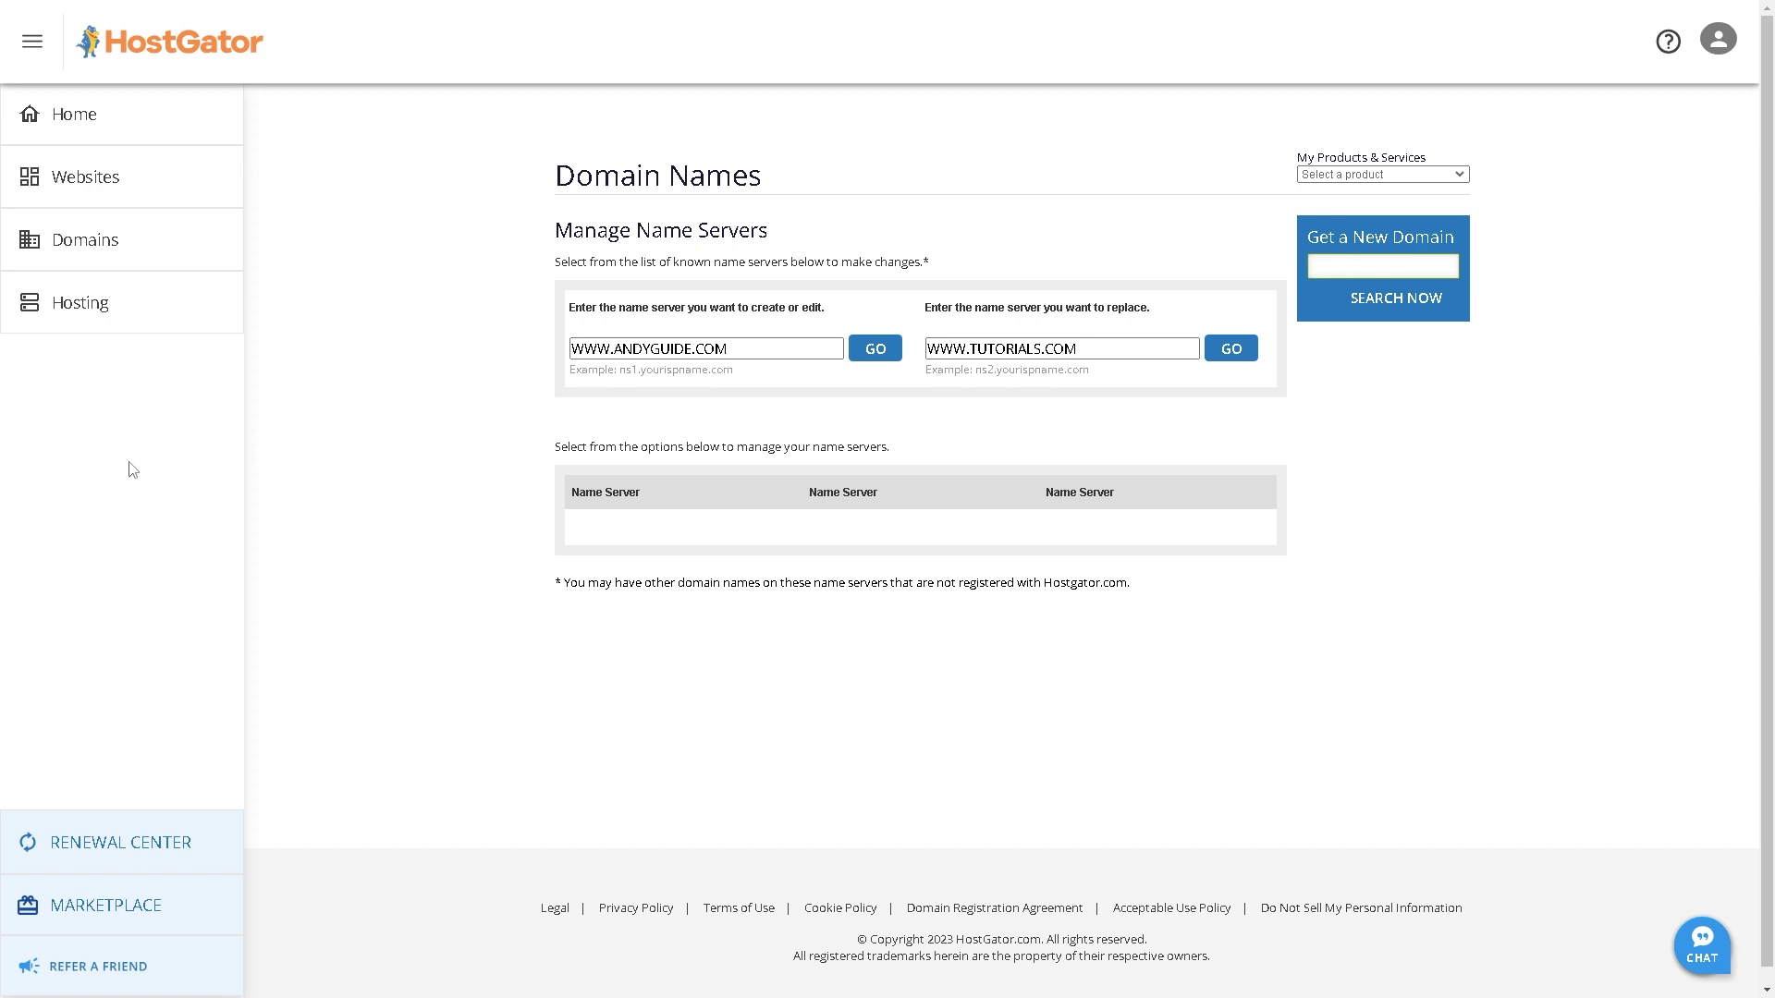
left_click(124, 320)
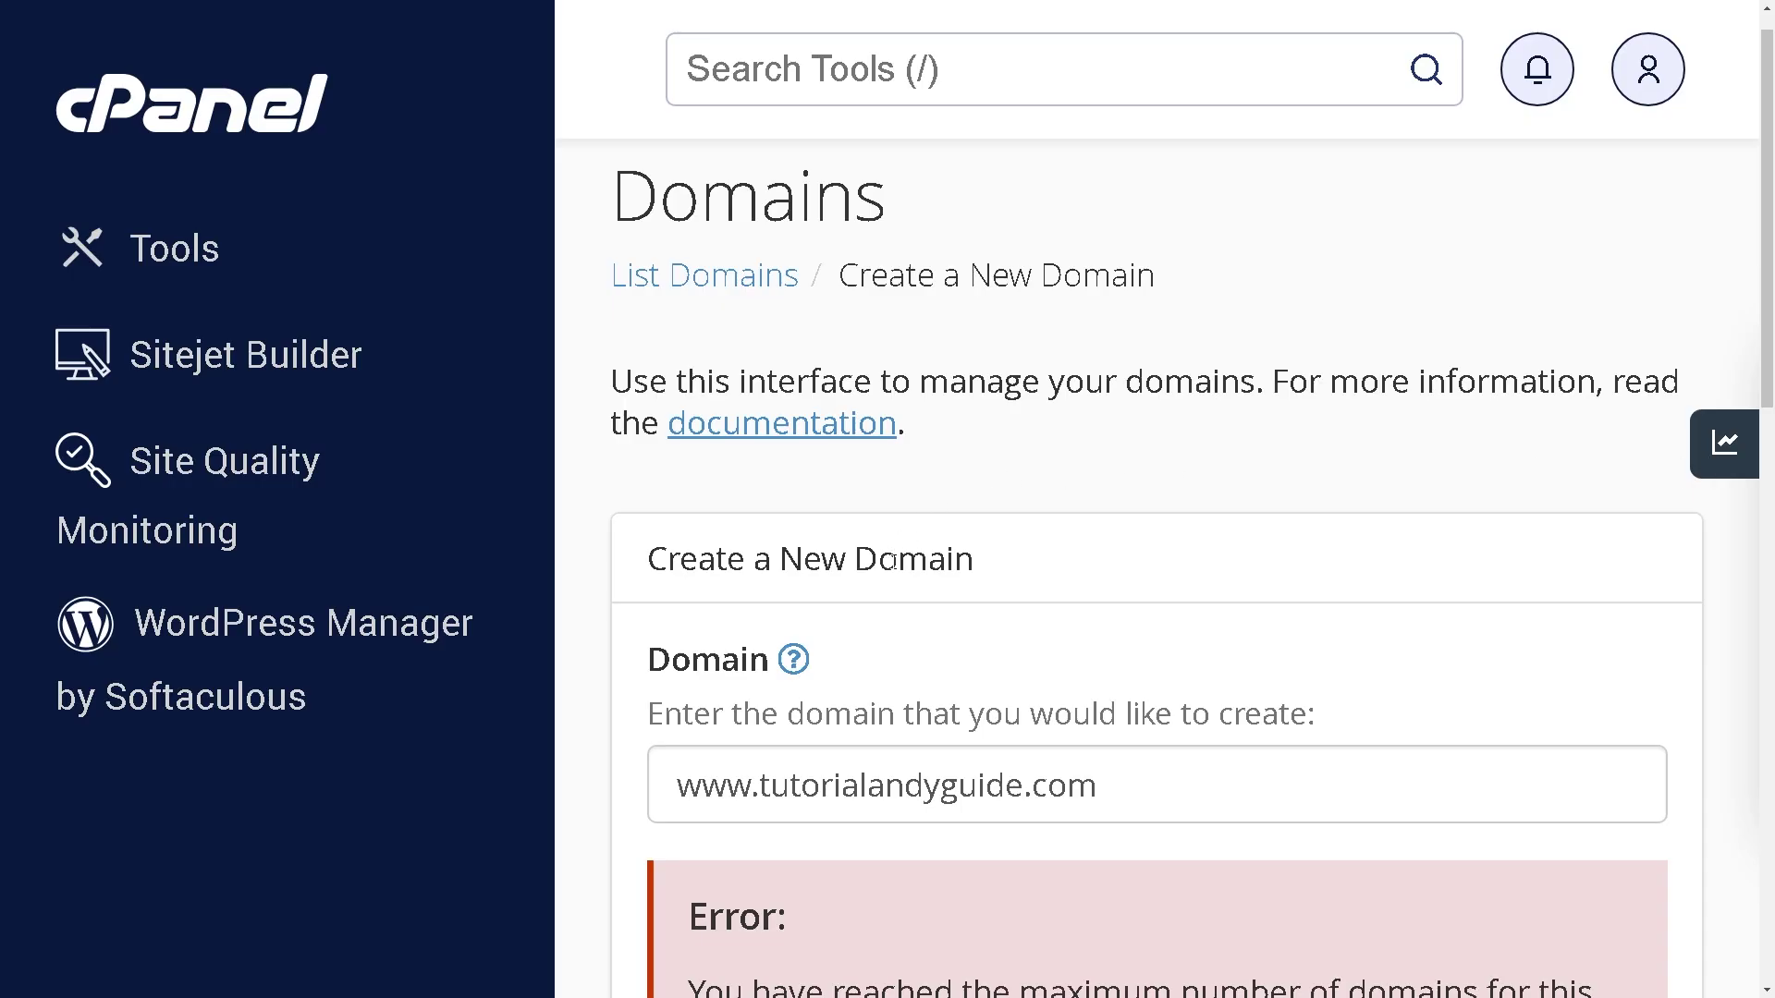
left_click(860, 785)
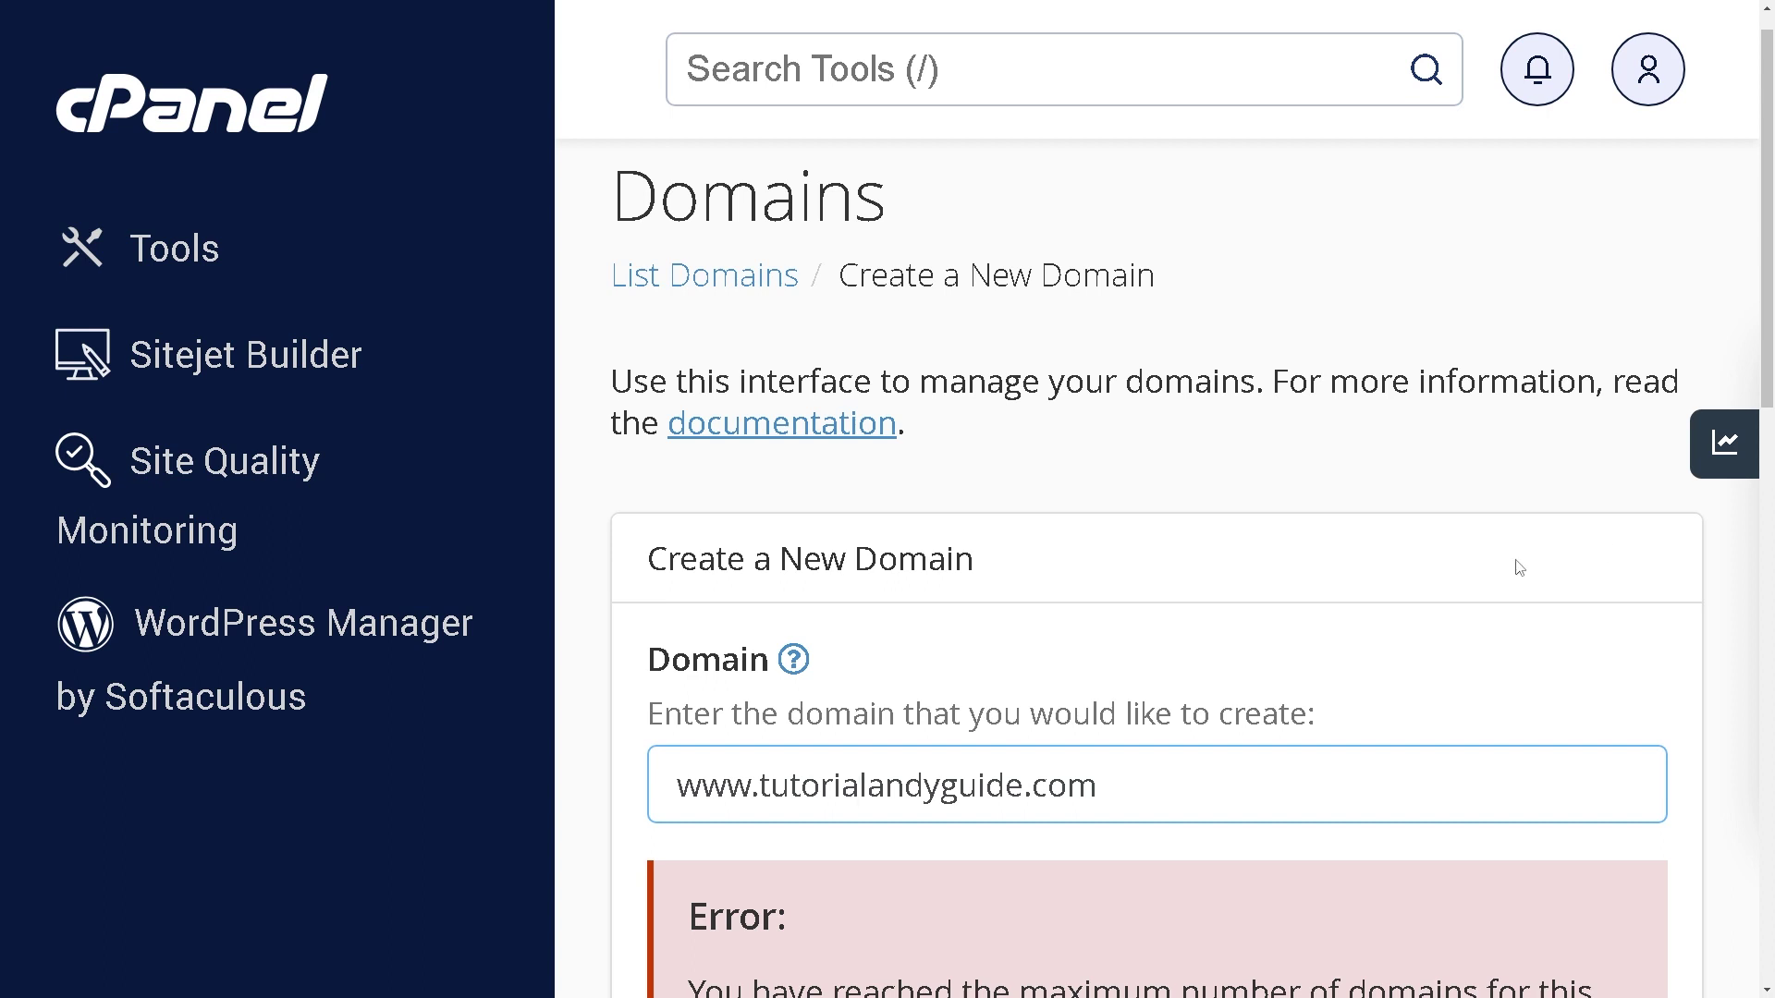
scroll(946, 438, "down", 5)
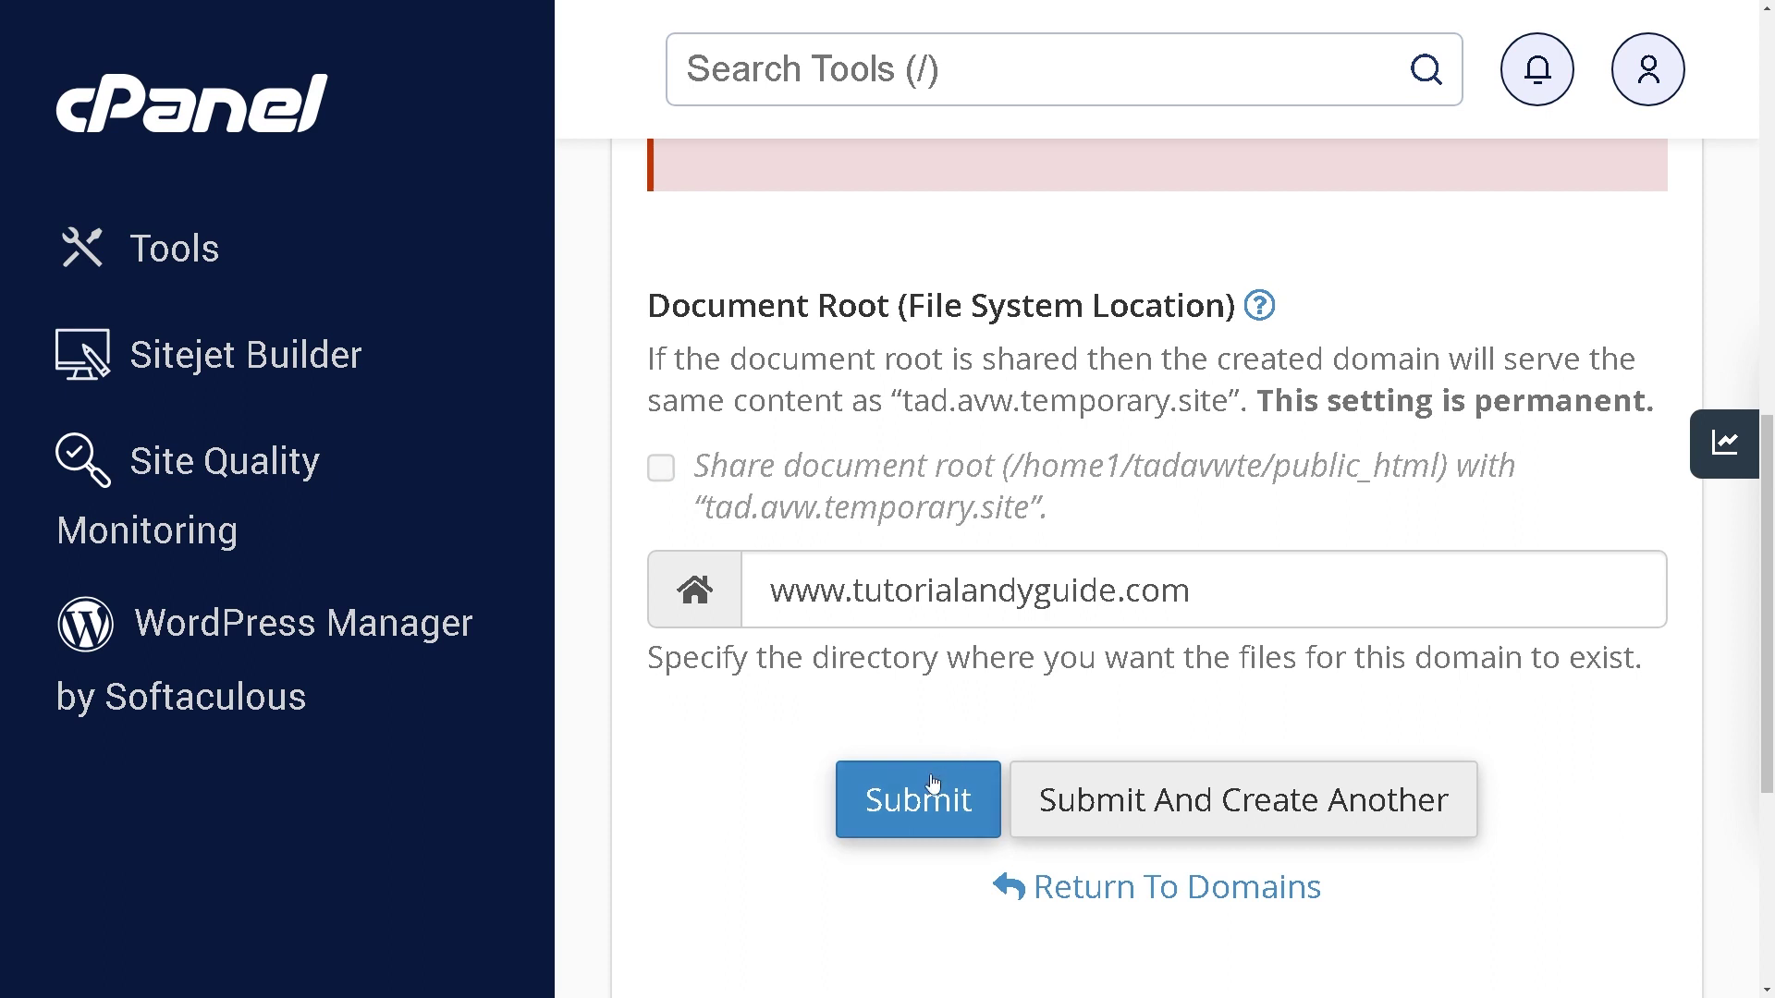
left_click(902, 820)
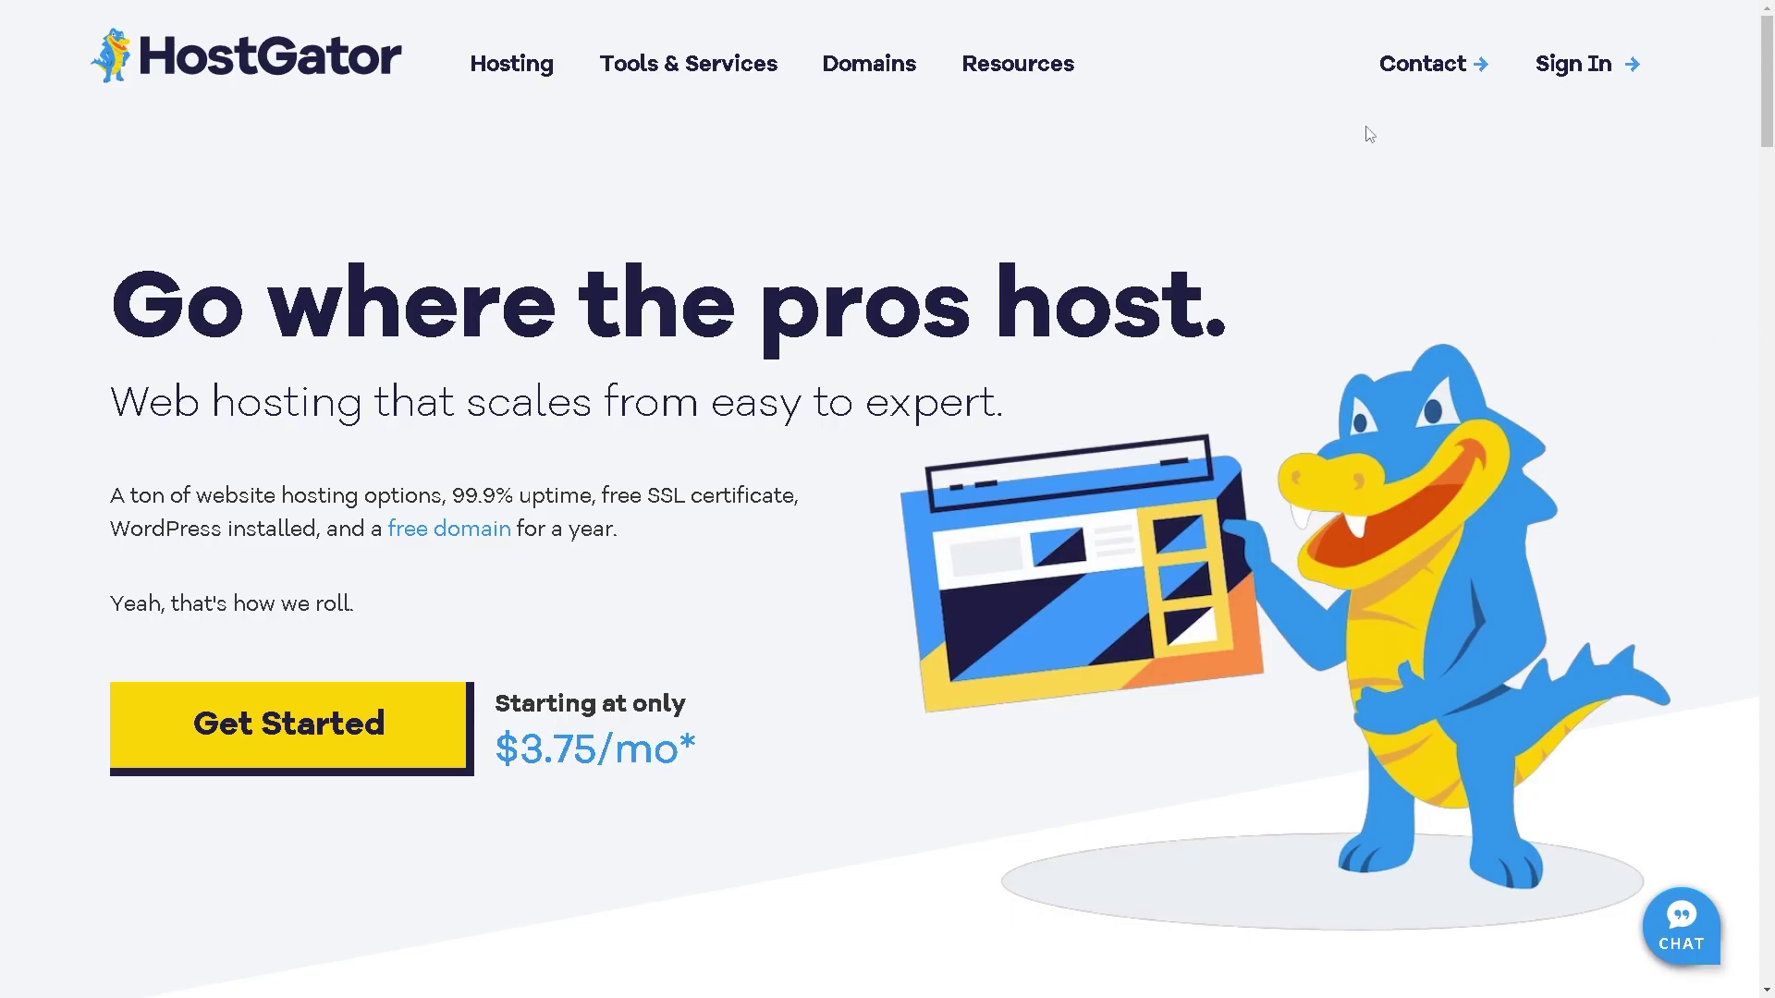
mouse_move(1406, 64)
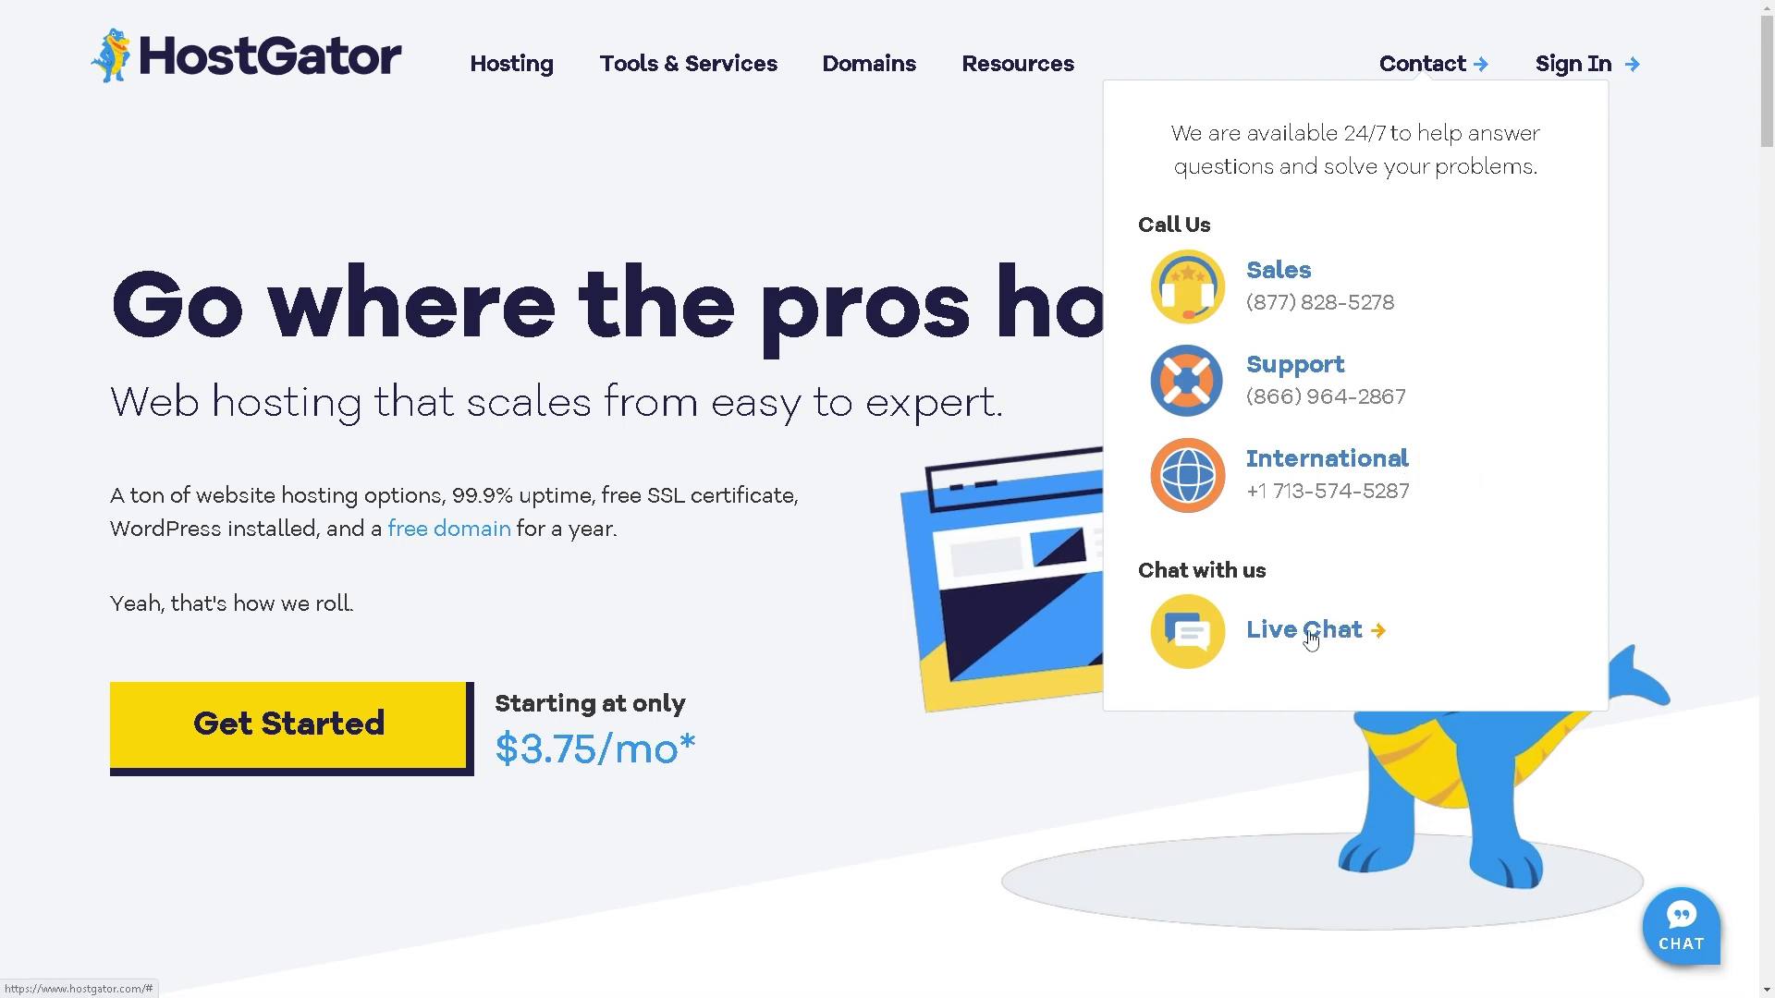
Choose Live Chat from HostGator's Contact options to reach support
left_click(1310, 638)
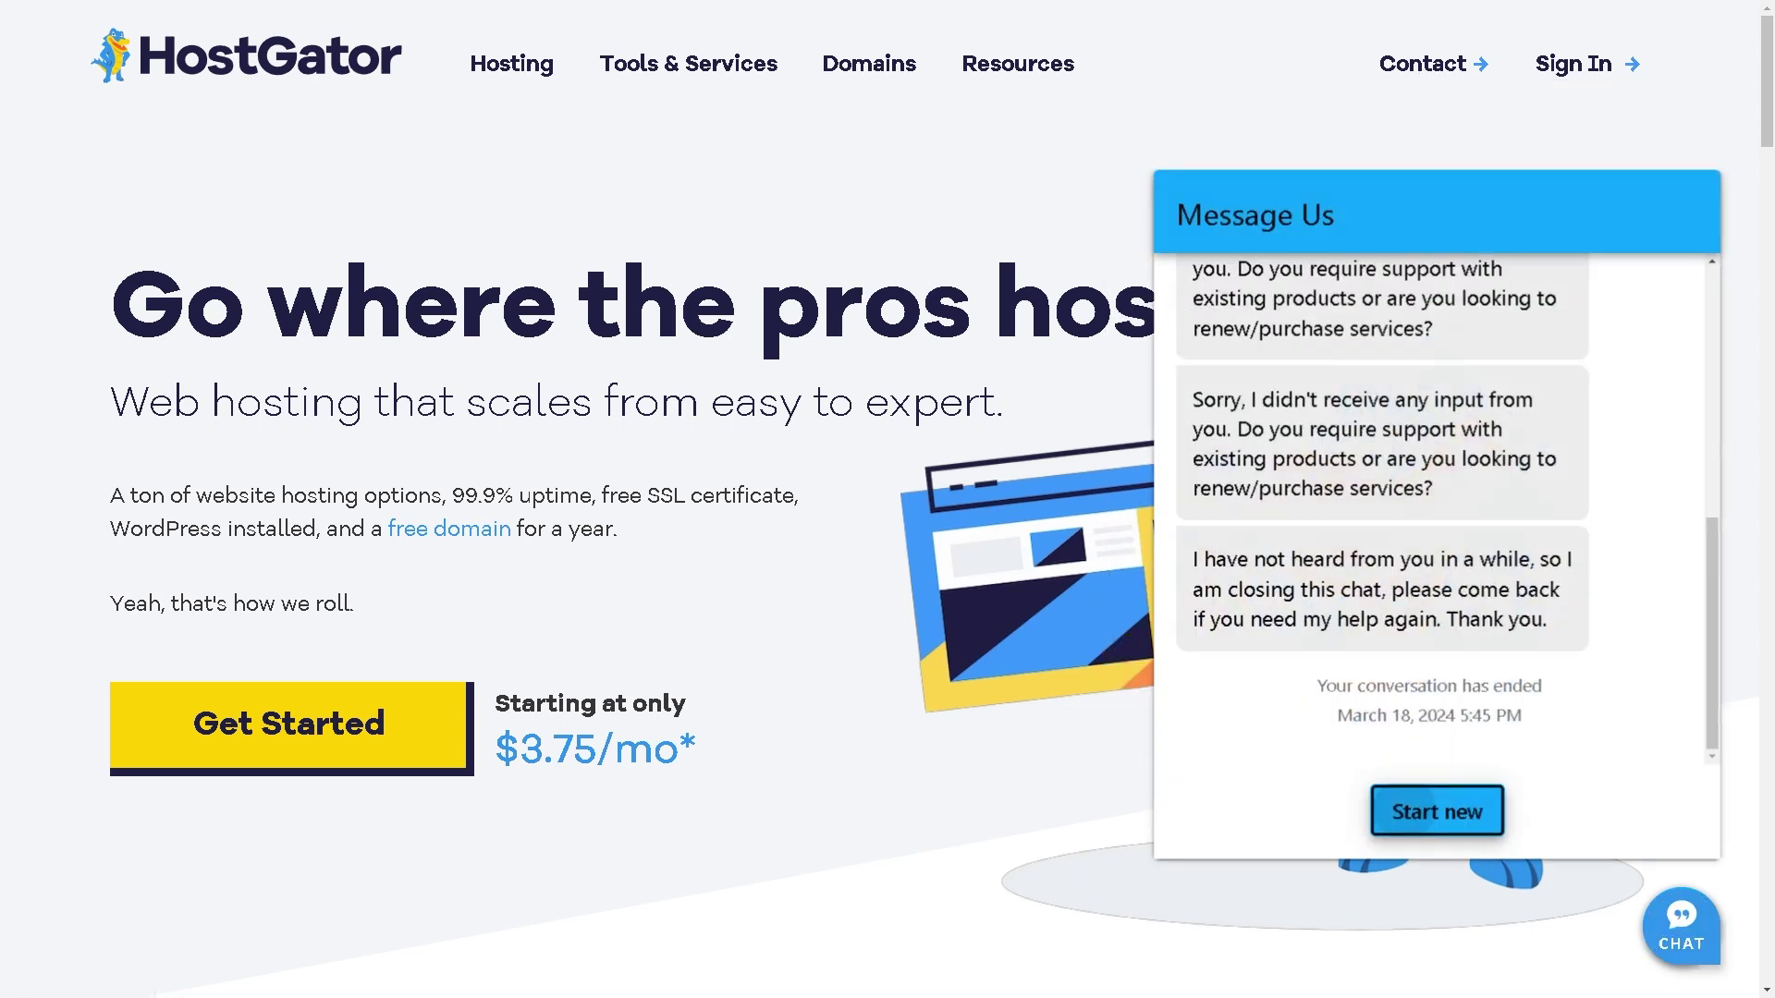